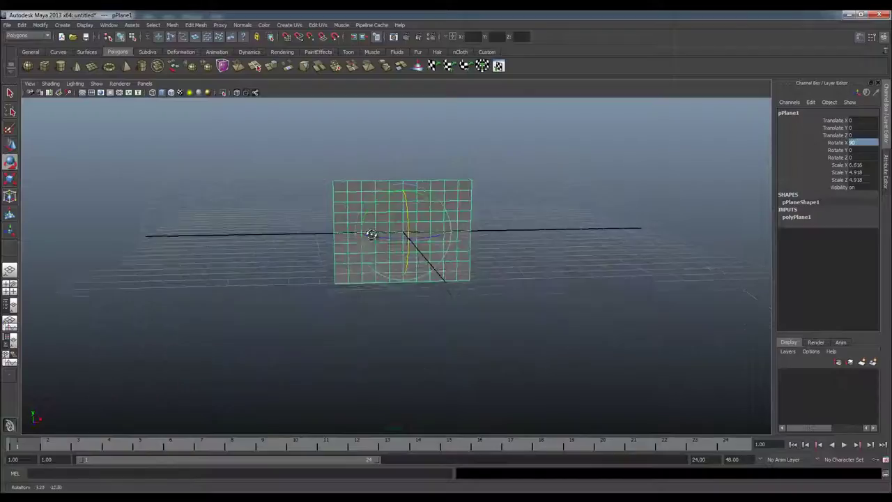
Move the plane to about X -6.64, Y 3.0 and scale it to about 4.0 in Z
drag(405, 200, 409, 132)
alt+drag(406, 168, 301, 200)
key(r)
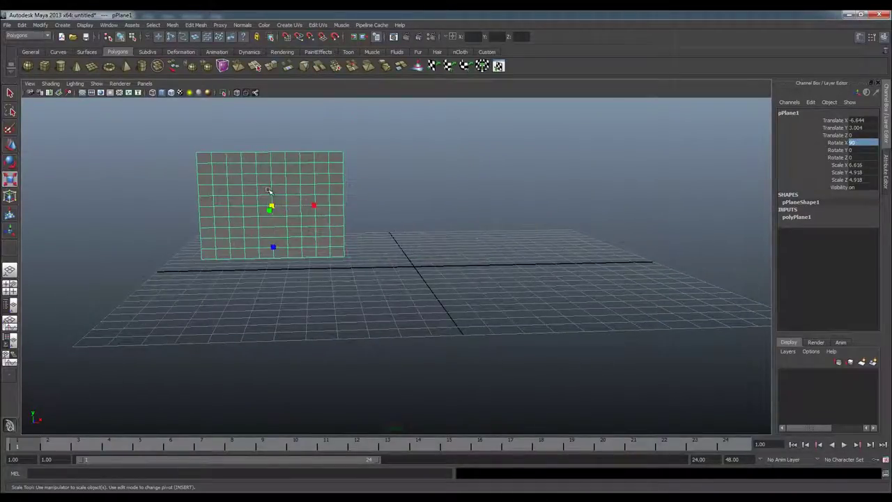
drag(271, 246, 276, 239)
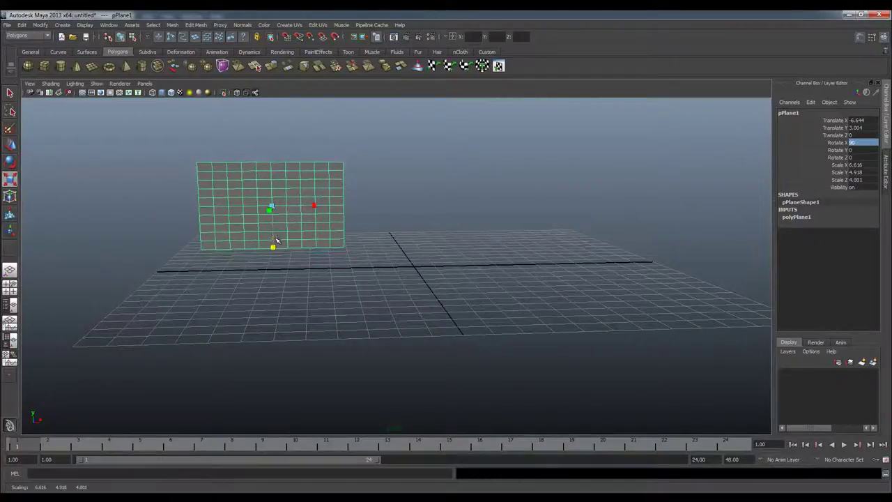
key(w)
click(343, 249)
click(287, 220)
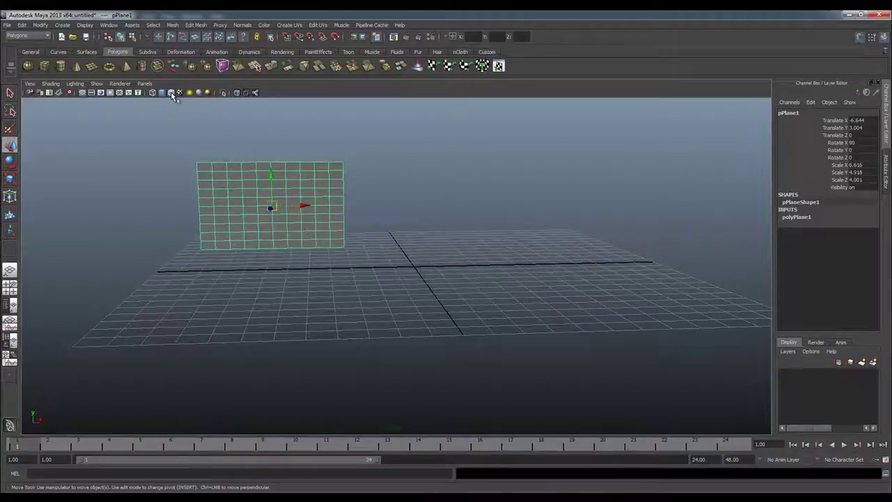
Review the plane's width and height subdivisions in its polyPlane1 creation inputs
click(219, 123)
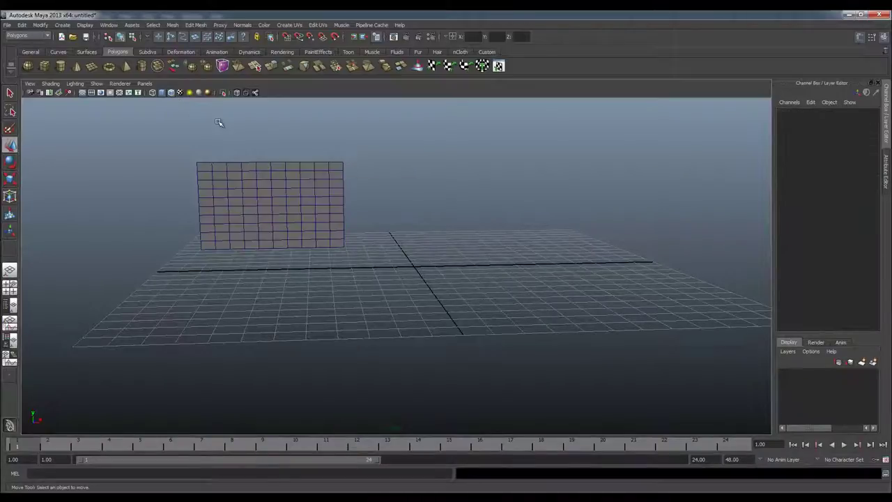
click(236, 169)
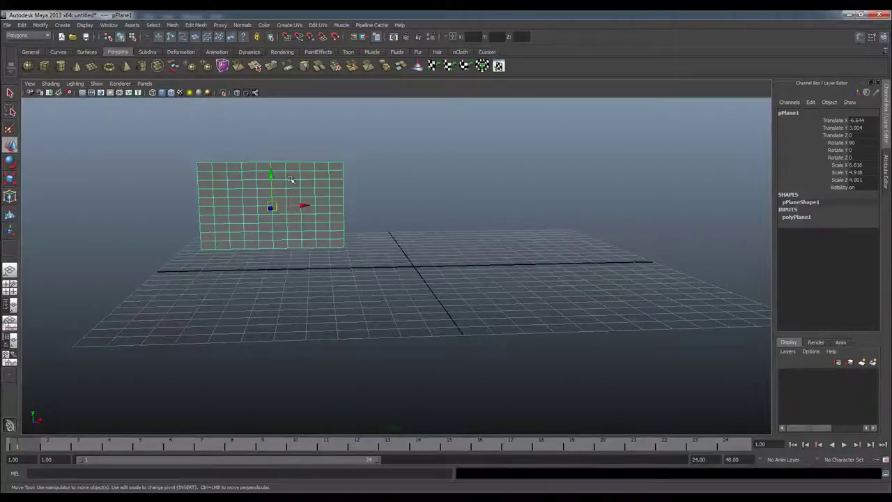
click(793, 218)
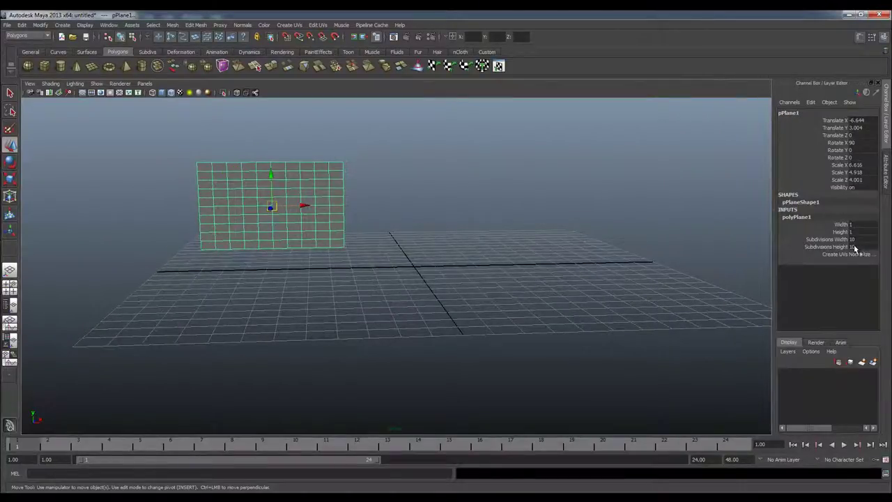
drag(858, 240, 859, 248)
click(440, 209)
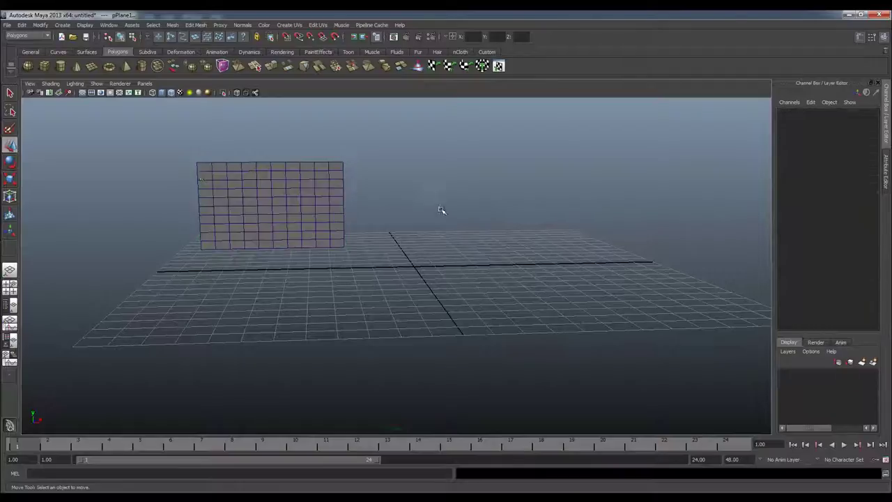
click(278, 193)
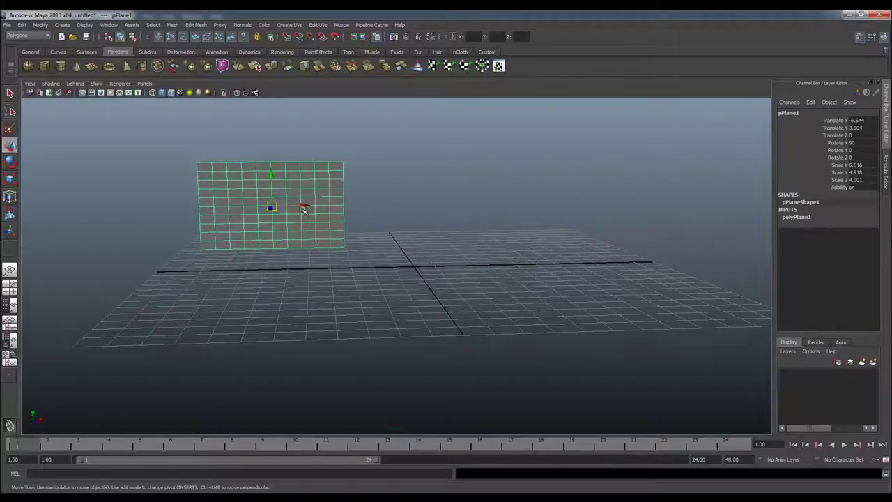
Duplicate the plane and move the copy along X to about -0.37, beside the original
click(374, 196)
click(313, 193)
key(ctrl+d)
drag(305, 206, 461, 204)
drag(353, 181, 432, 203)
alt+middle_drag(426, 198, 384, 221)
Duplicate the second plane and move the new copy along X to about 7.07
click(402, 208)
click(401, 209)
key(ctrl+d)
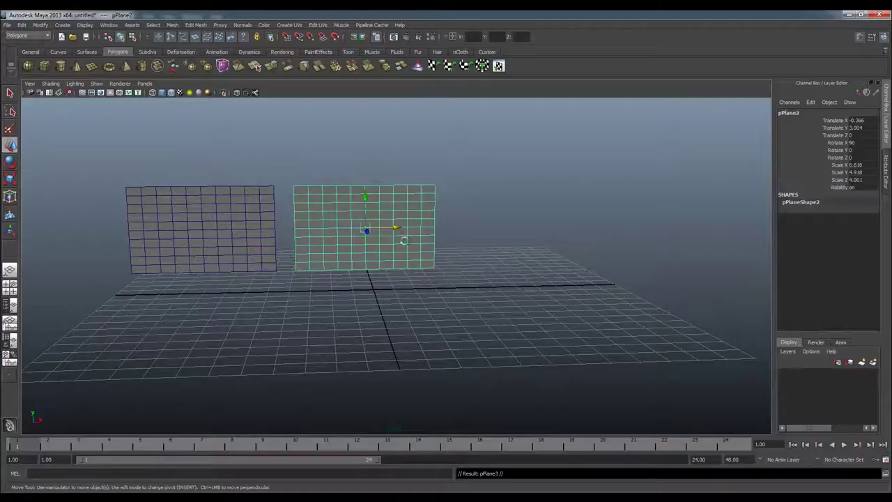
drag(397, 227, 551, 227)
Smooth the middle plane once to increase its mesh density
click(439, 226)
click(802, 203)
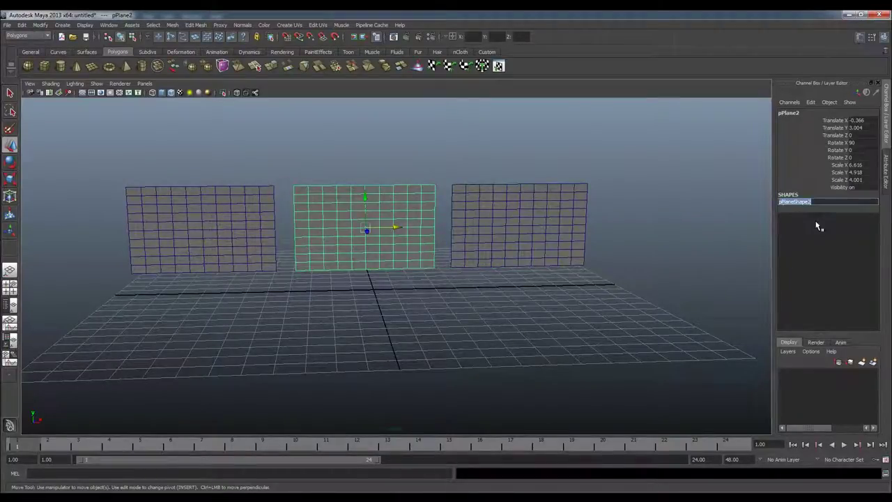
click(578, 229)
click(386, 236)
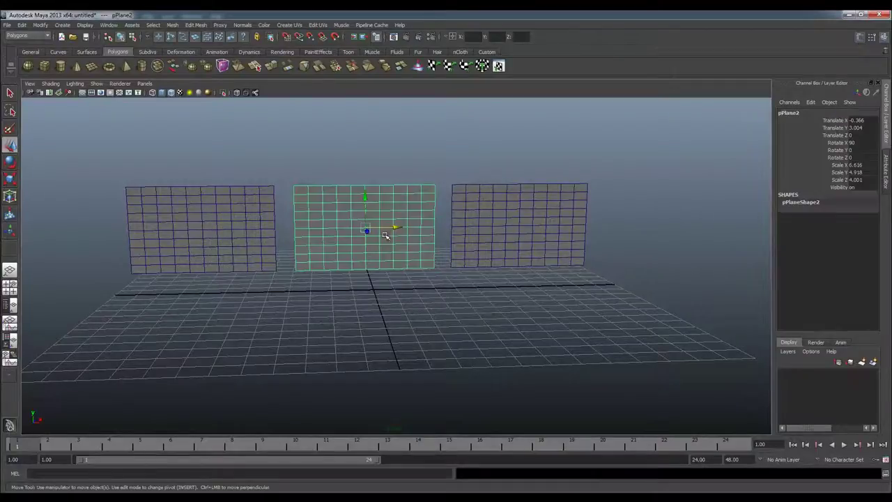
double_click(795, 203)
click(409, 211)
click(391, 167)
click(365, 211)
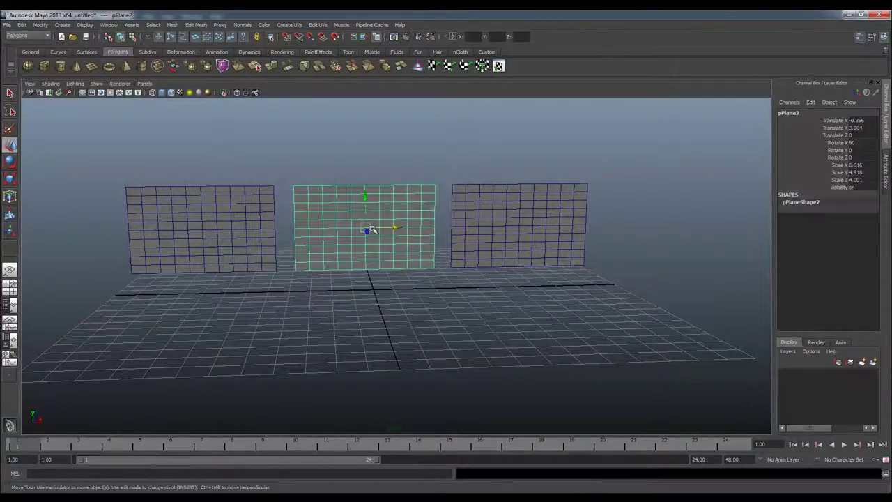
click(207, 67)
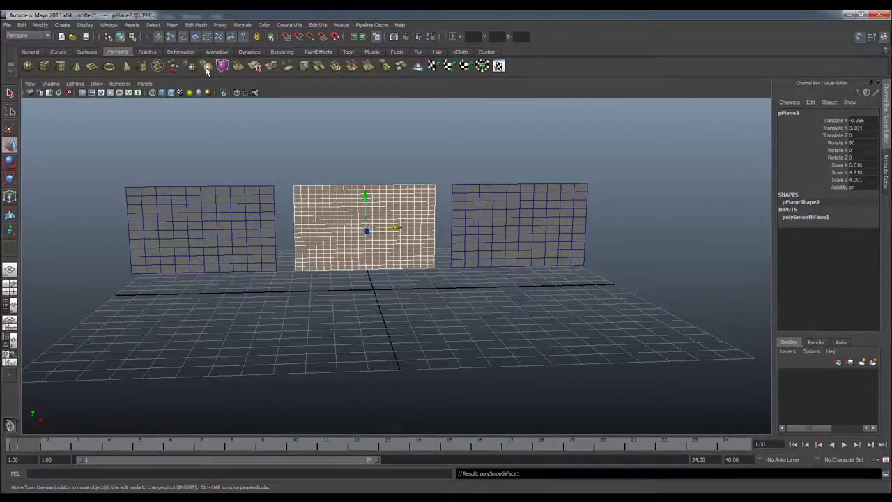
Smooth the third plane twice to make it the densest mesh
click(550, 219)
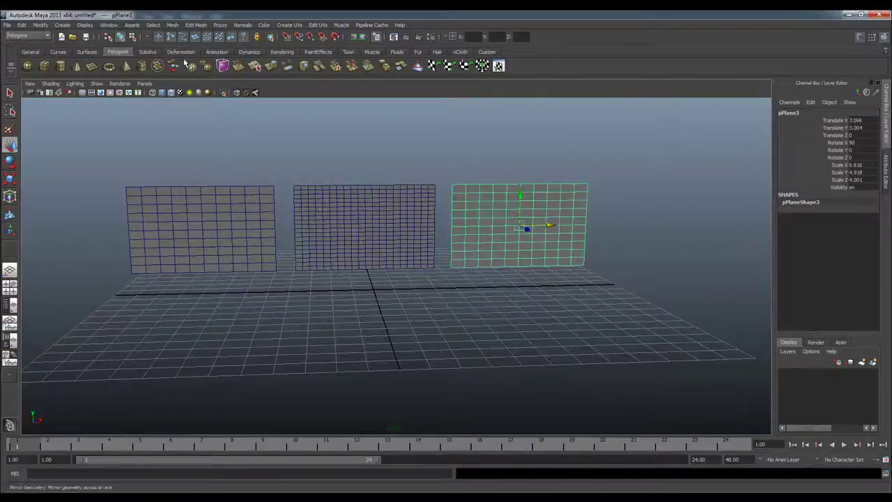
click(207, 67)
click(208, 67)
Select all three planes and freeze their transformations
click(456, 154)
alt+drag(456, 153, 425, 152)
alt+drag(430, 184, 433, 190)
drag(219, 142, 582, 309)
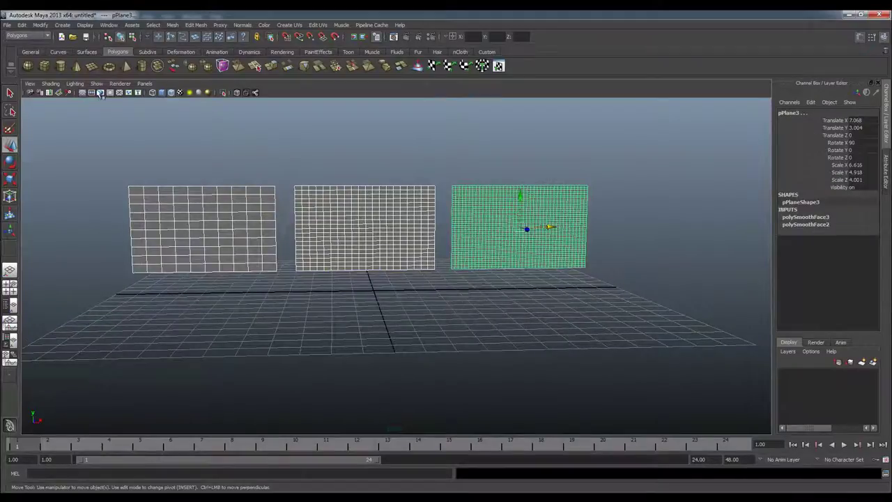
click(25, 25)
mouse_move(34, 26)
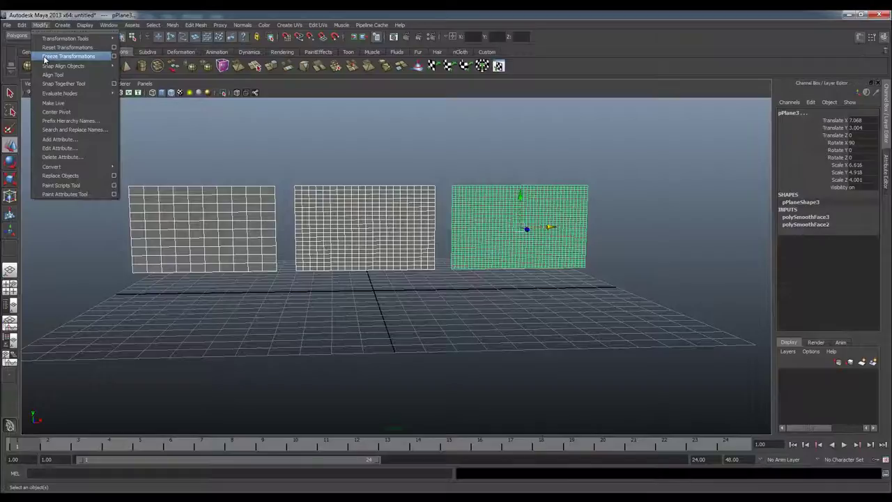
click(68, 57)
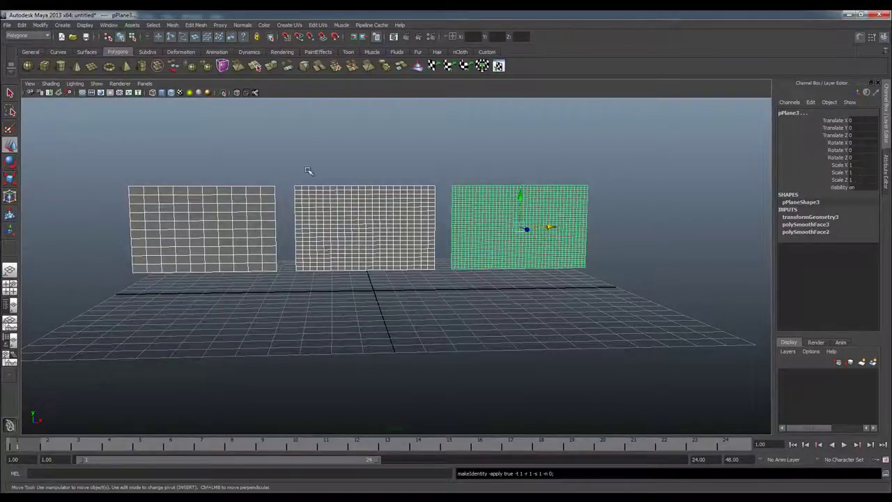
Delete the construction history of the three selected planes
click(25, 25)
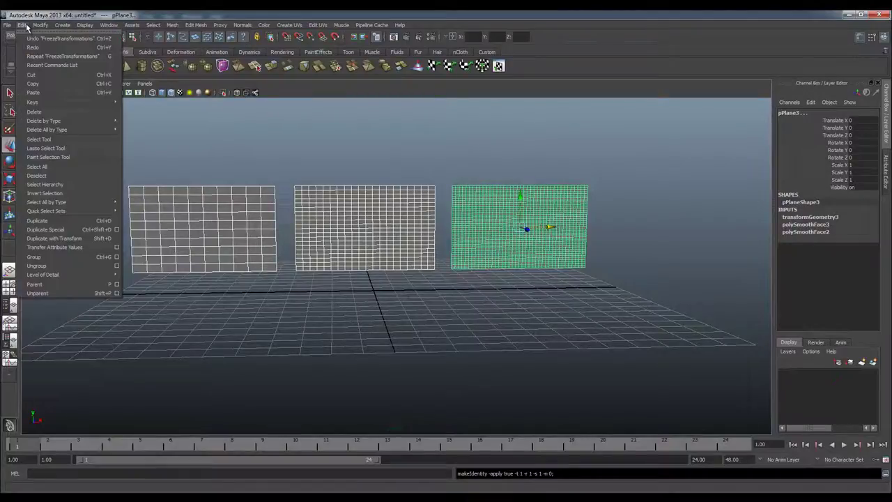
mouse_move(69, 122)
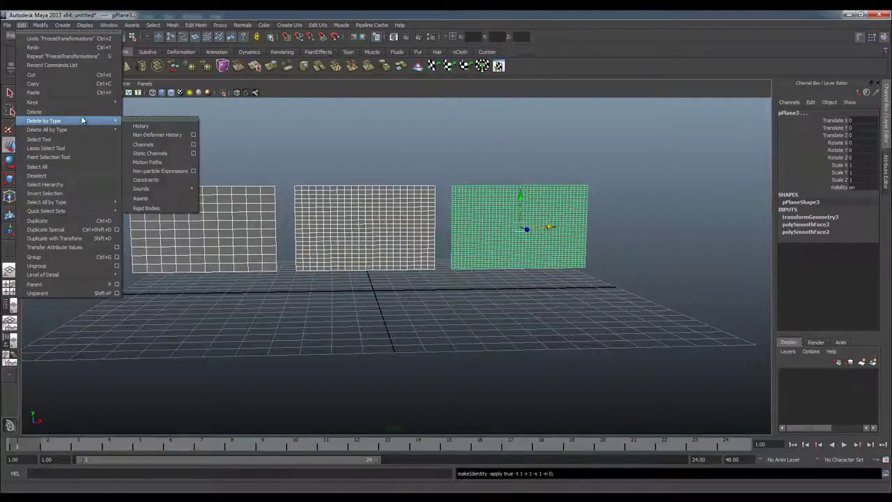
click(151, 125)
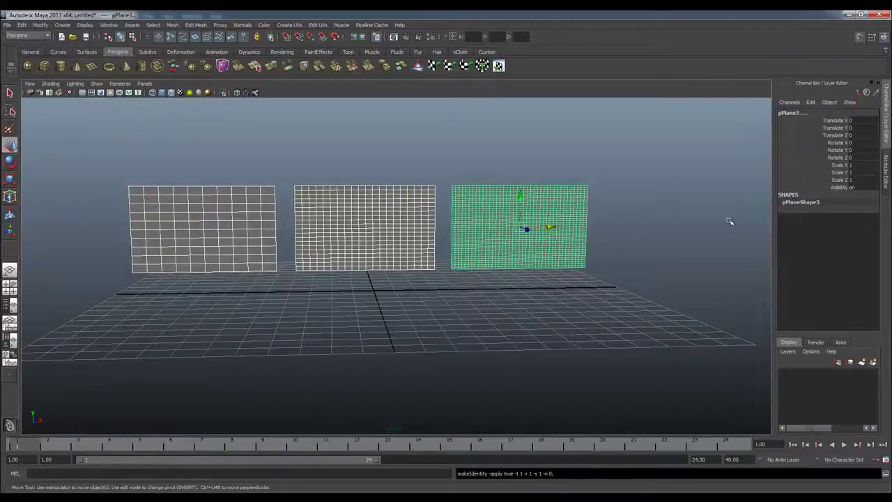
Compare the mesh density of the three planes by selecting them in turn from different angles
click(454, 170)
click(463, 195)
click(444, 150)
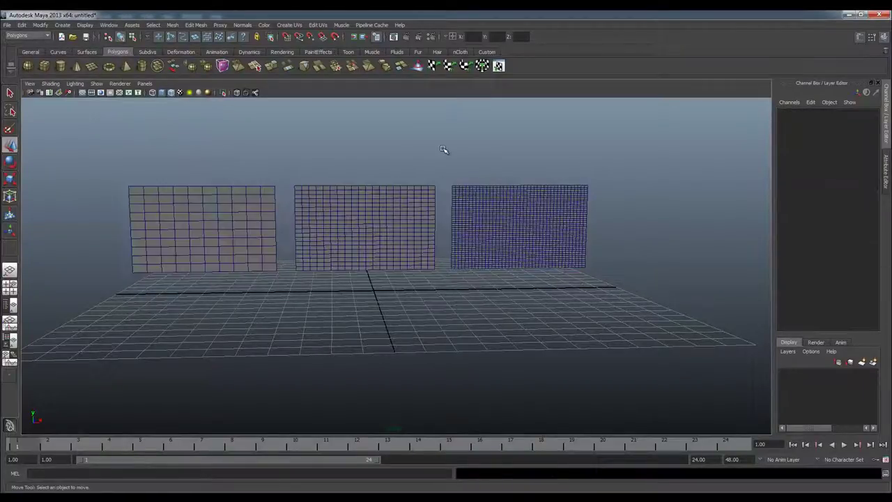
alt+drag(445, 171, 424, 168)
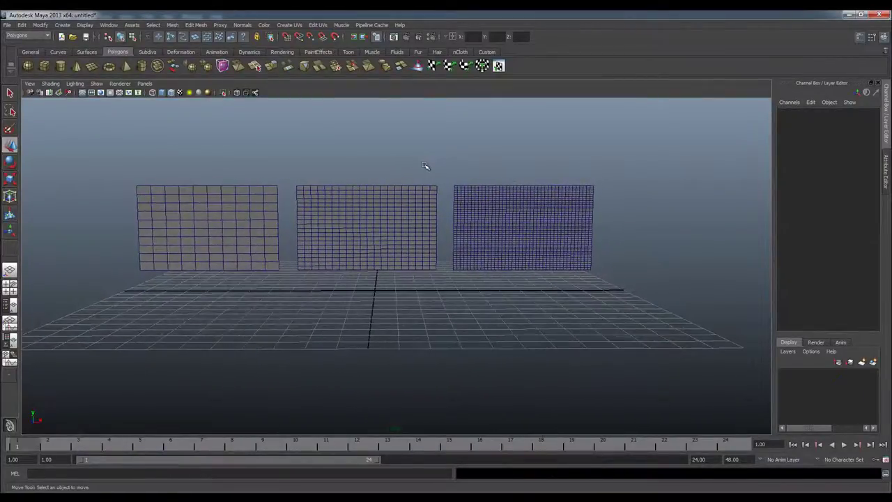
click(479, 193)
alt+drag(478, 193, 358, 193)
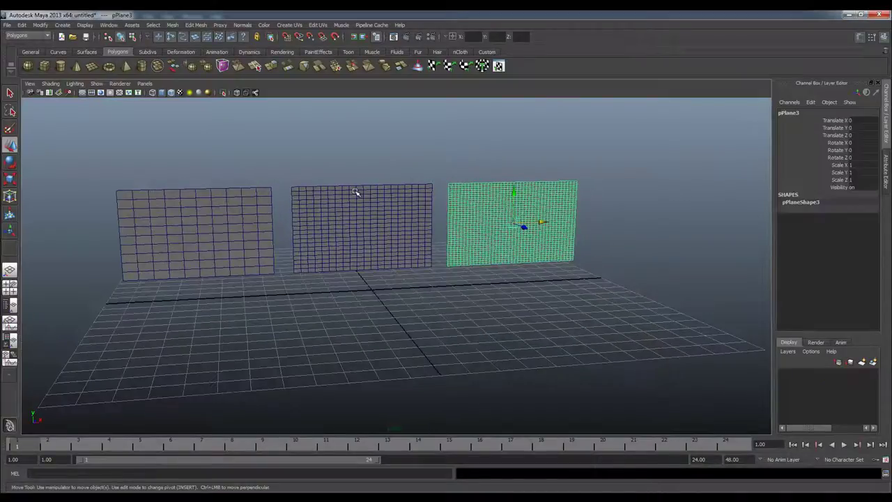
click(359, 193)
click(498, 207)
alt+drag(435, 202, 468, 173)
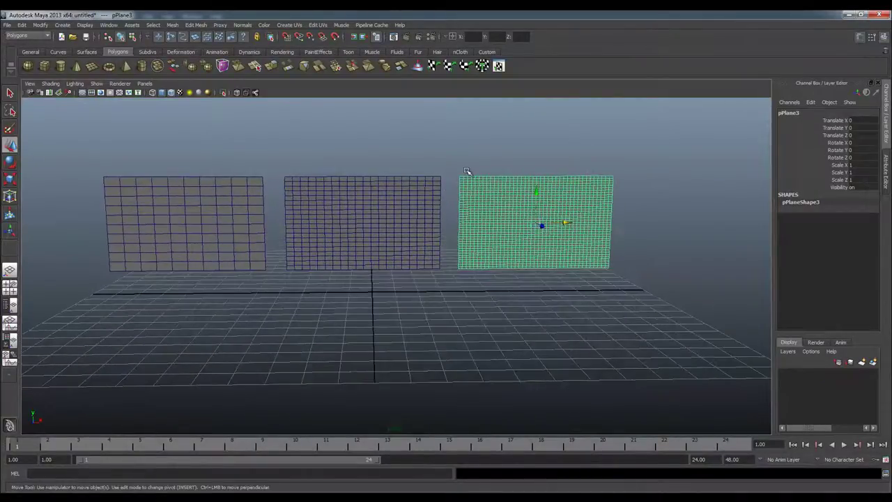
click(224, 195)
click(325, 190)
click(498, 215)
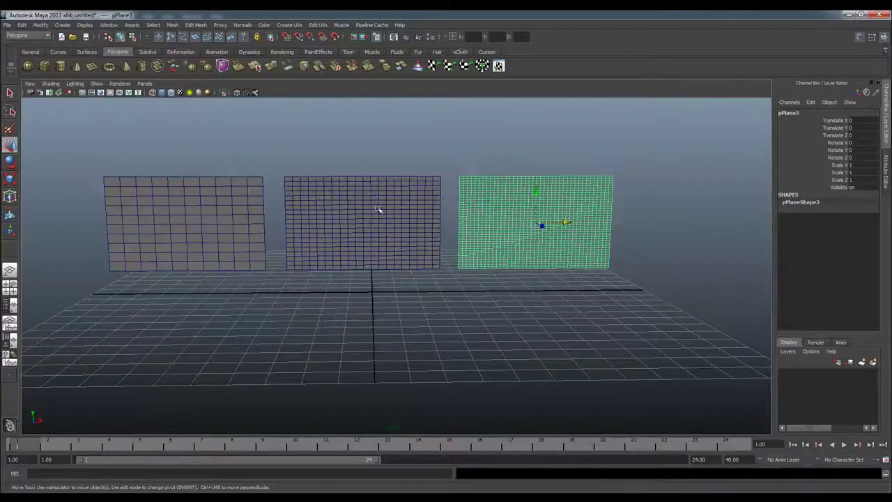
Switch to the nDynamics menu set and convert all three planes into nCloth objects
click(208, 213)
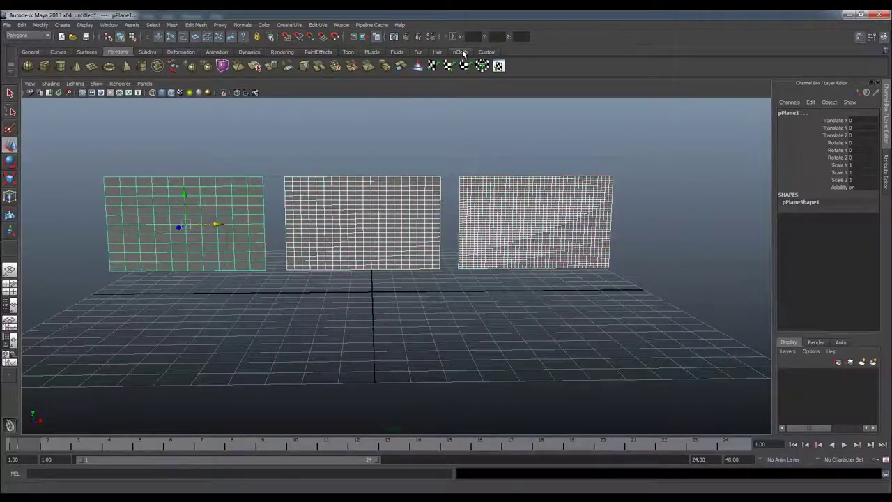
click(462, 52)
click(29, 37)
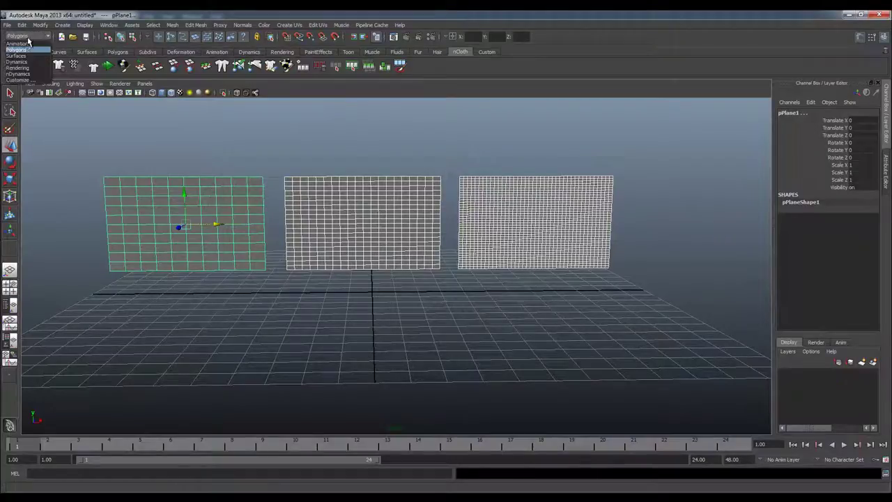
click(34, 74)
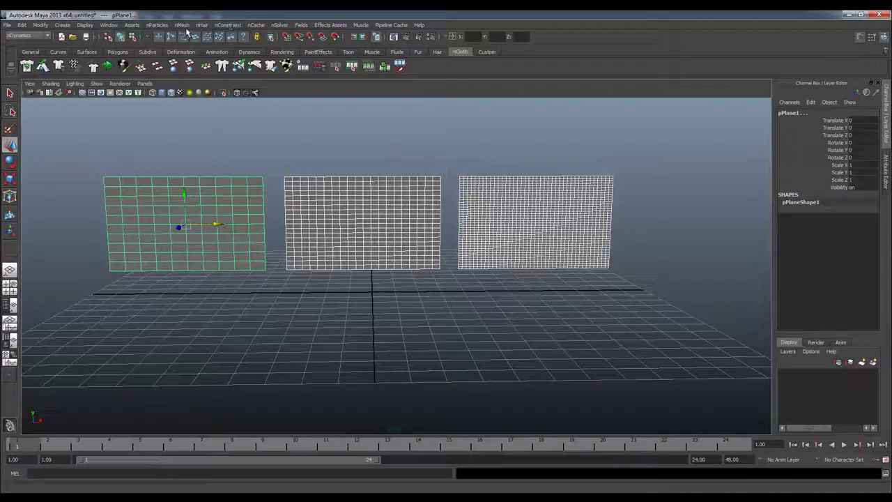
click(155, 25)
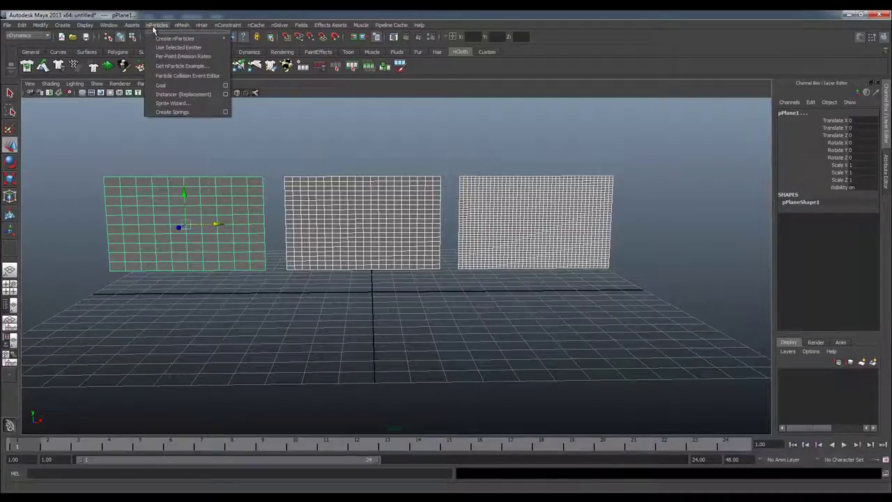
mouse_move(179, 25)
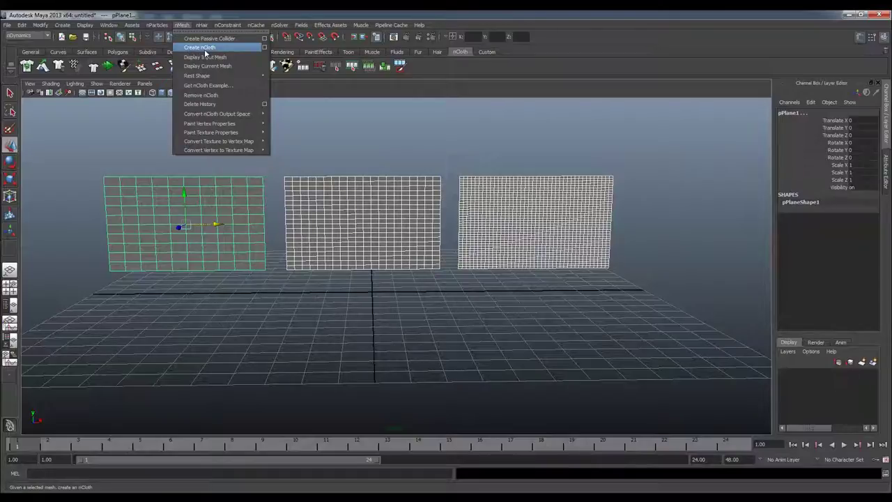
click(231, 49)
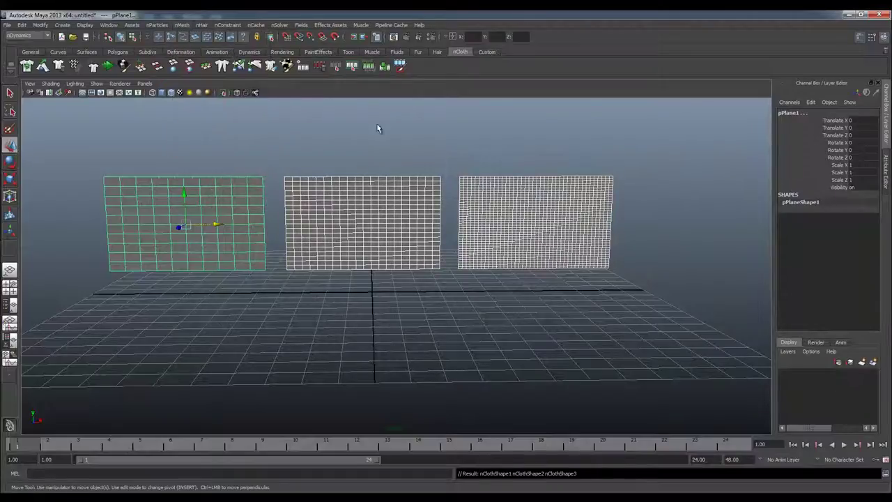
Inspect the three nCloth planes individually and from different angles
click(372, 136)
alt+drag(372, 135, 383, 193)
click(362, 225)
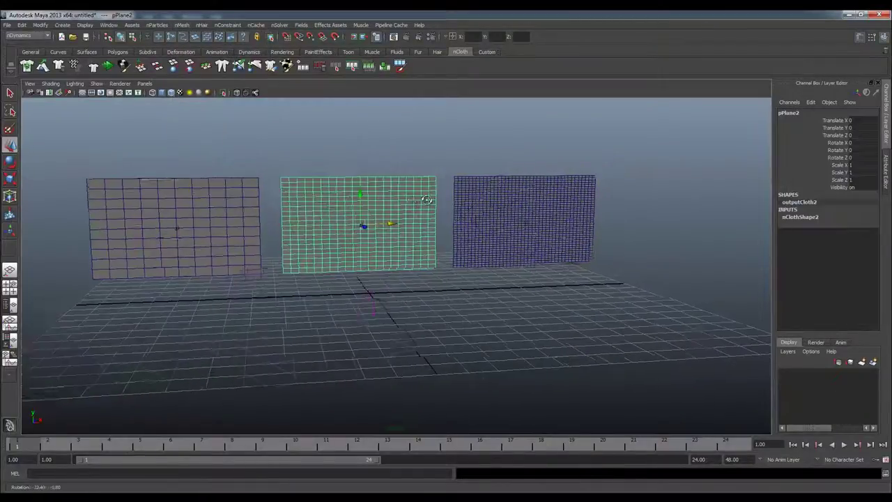
alt+drag(362, 226, 446, 200)
click(226, 212)
alt+drag(286, 214, 226, 212)
click(274, 202)
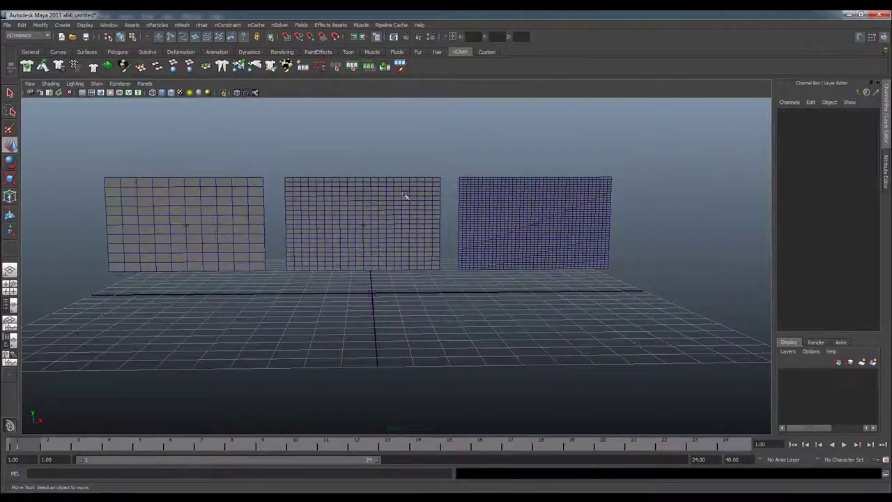
click(490, 194)
click(380, 197)
click(237, 190)
click(362, 197)
click(507, 196)
click(342, 199)
click(258, 205)
alt+drag(257, 207, 324, 200)
click(323, 200)
Show the nClothShape1 attributes of the third, densest plane
click(567, 209)
alt+drag(513, 207, 496, 222)
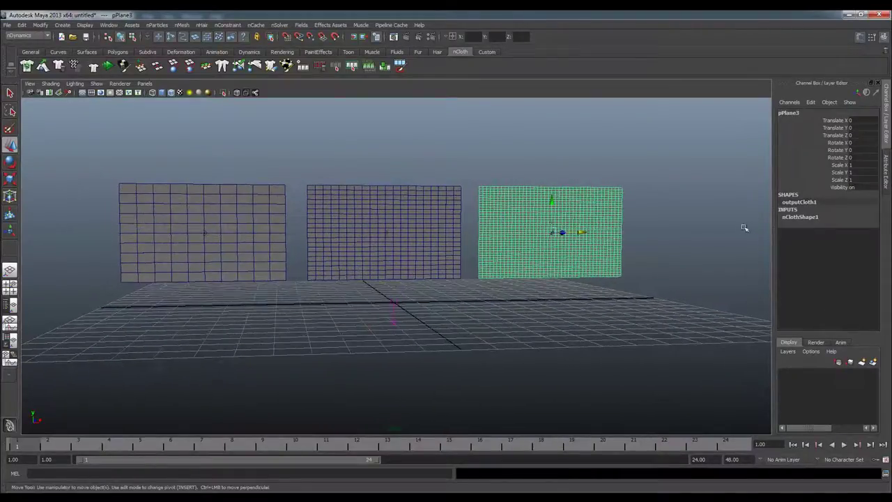
click(794, 218)
click(795, 218)
click(884, 174)
click(885, 115)
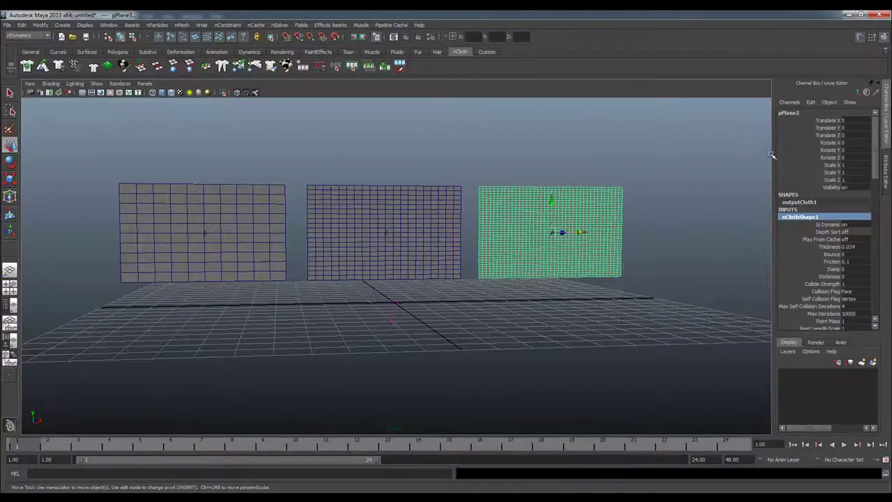
click(574, 159)
alt+drag(574, 159, 514, 207)
click(518, 199)
key(Left)
key(Left)
key(Right)
key(Right)
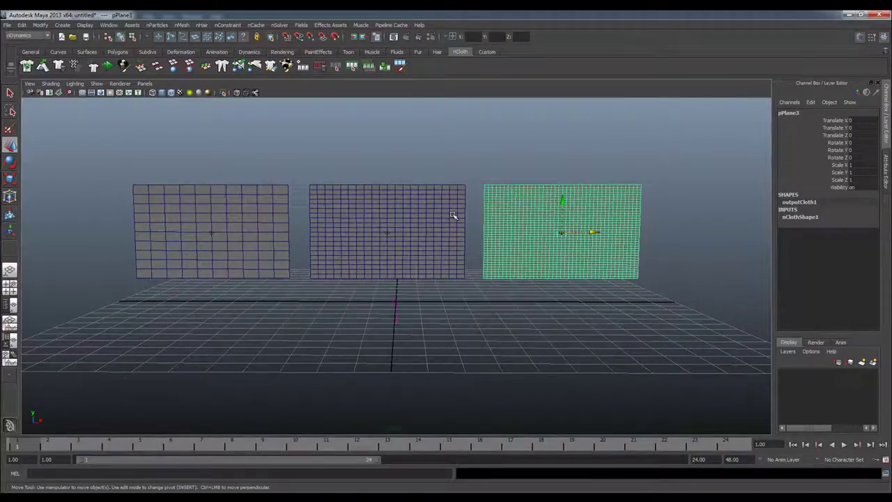
alt+drag(470, 227, 473, 241)
Set the playback range to end at frame 500
click(700, 459)
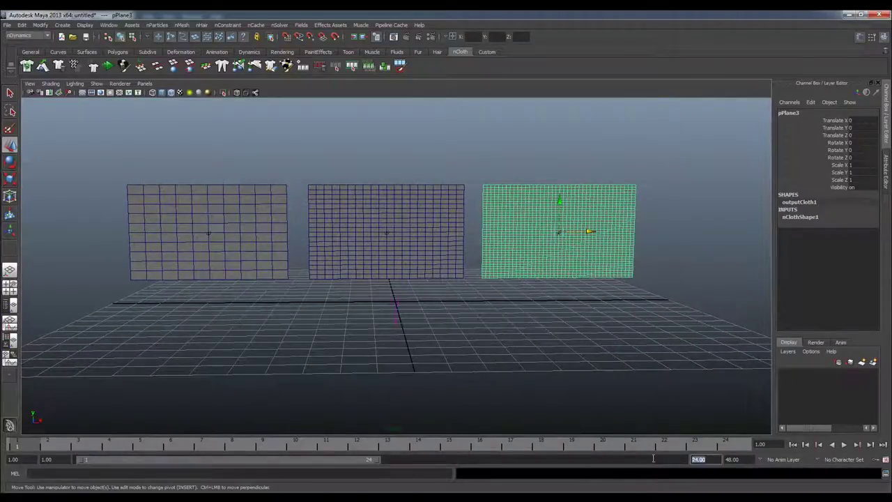
text(500)
key(Return)
Play the unconstrained simulation with all three cloth planes selected, return to the first frame and clear the selection
alt+drag(585, 222, 587, 223)
alt+right_drag(561, 241, 458, 240)
drag(182, 167, 496, 255)
alt+drag(496, 255, 450, 293)
click(844, 444)
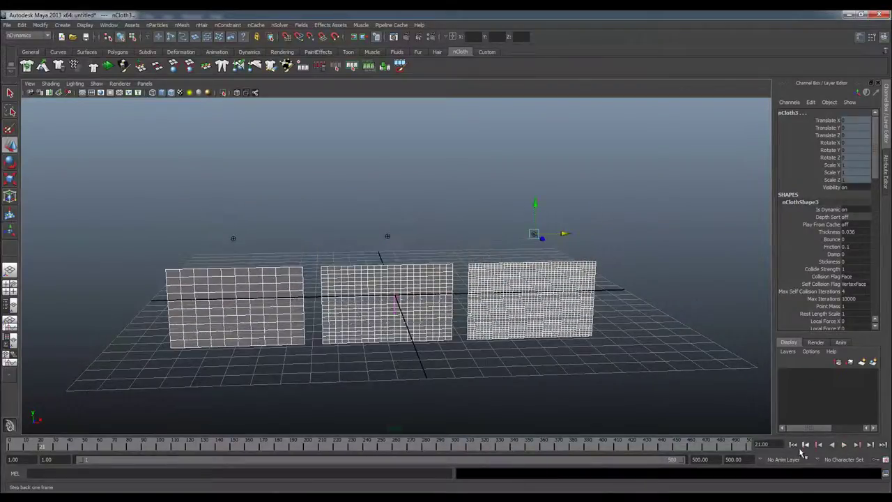
click(793, 445)
click(604, 355)
Apply a transform constraint to the left-edge vertices of the third, densest plane
alt+drag(466, 306, 454, 295)
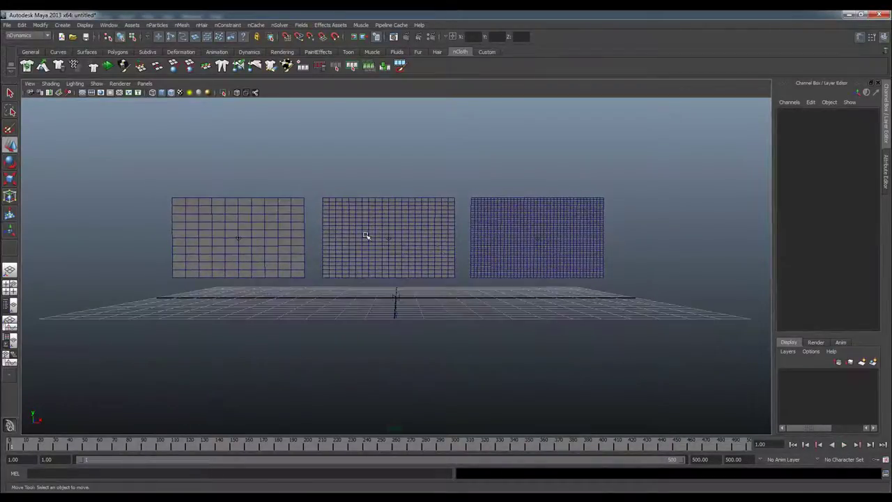
alt+right_drag(366, 235, 474, 246)
alt+drag(408, 209, 410, 217)
alt+middle_drag(411, 217, 408, 224)
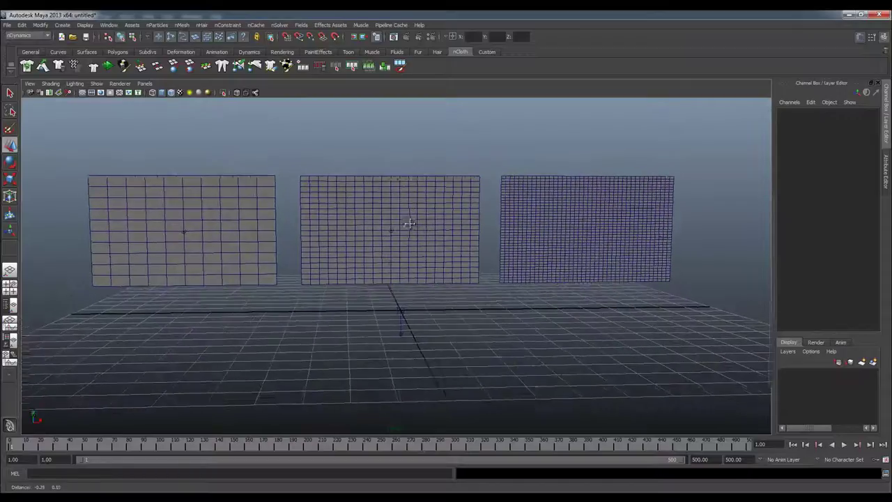
click(534, 230)
key(w)
alt+drag(534, 230, 520, 231)
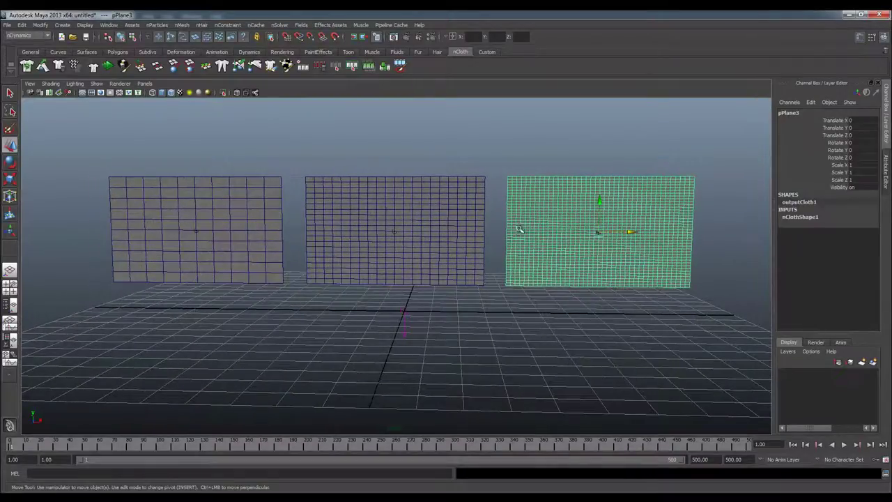
right_drag(521, 225, 488, 224)
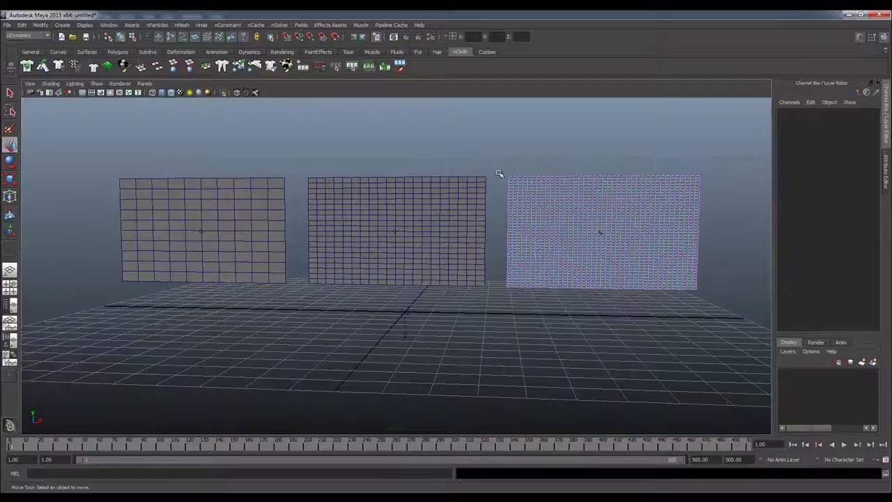
drag(508, 181, 508, 293)
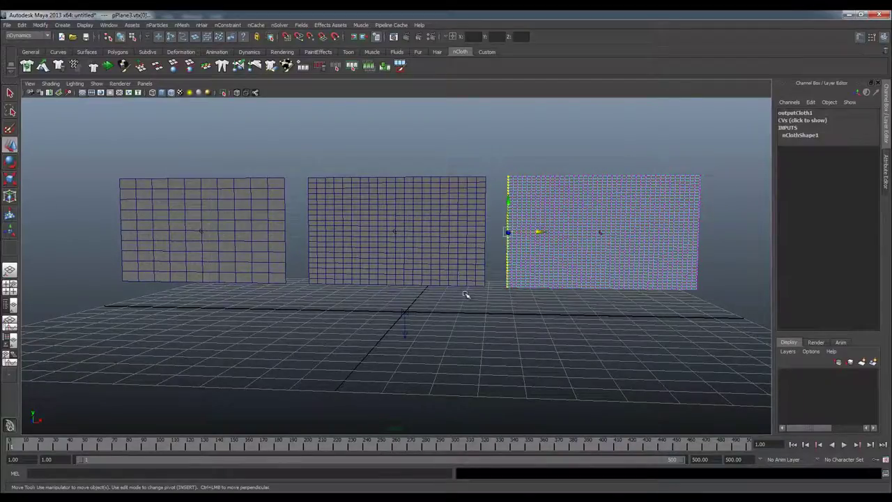
click(141, 67)
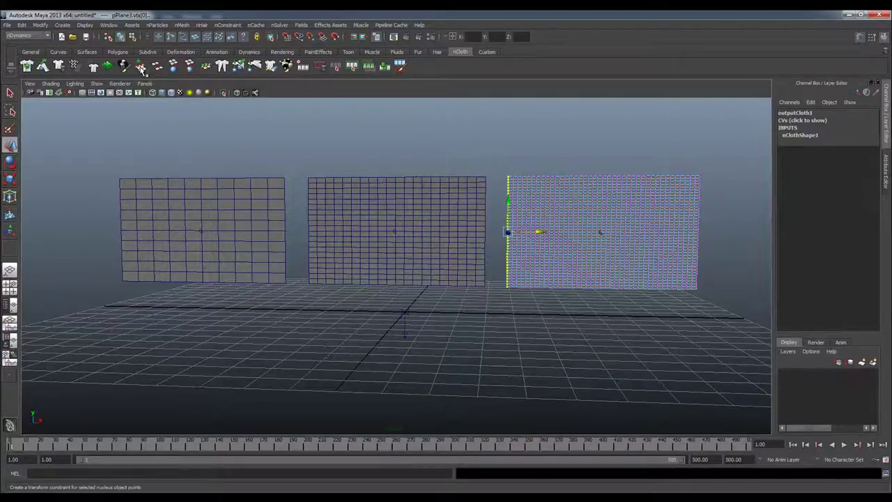
Apply a transform constraint to the left-edge vertices of the middle plane
alt+drag(474, 211, 370, 198)
click(405, 199)
right_drag(370, 199, 301, 193)
alt+drag(300, 193, 283, 170)
drag(310, 293, 314, 296)
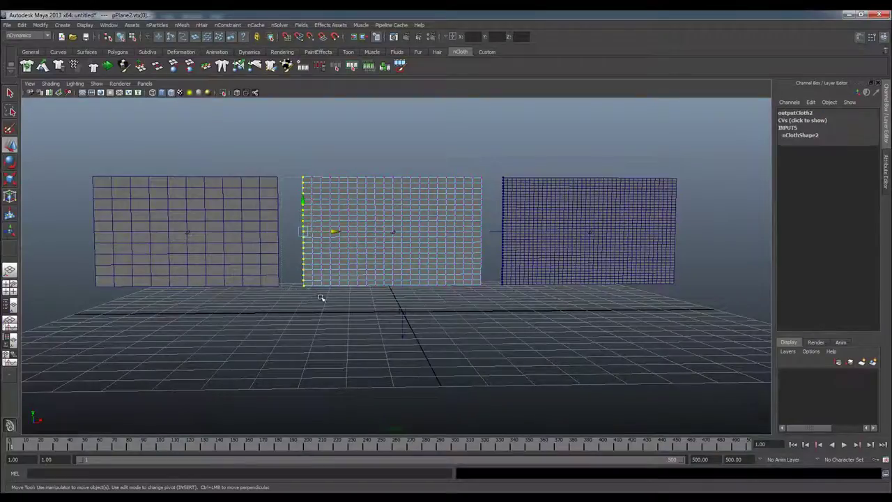
click(141, 67)
Apply a transform constraint to the left-edge vertices of the first, coarsest plane
alt+middle_drag(254, 201, 323, 194)
click(261, 196)
right_drag(226, 196, 198, 197)
drag(106, 154, 173, 315)
click(140, 67)
Return to object selection, select everything in the scene and create a new nCache for the cloth simulation
alt+drag(544, 209, 328, 200)
right_drag(293, 203, 332, 193)
click(347, 163)
alt+drag(352, 178, 353, 181)
drag(695, 151, 30, 375)
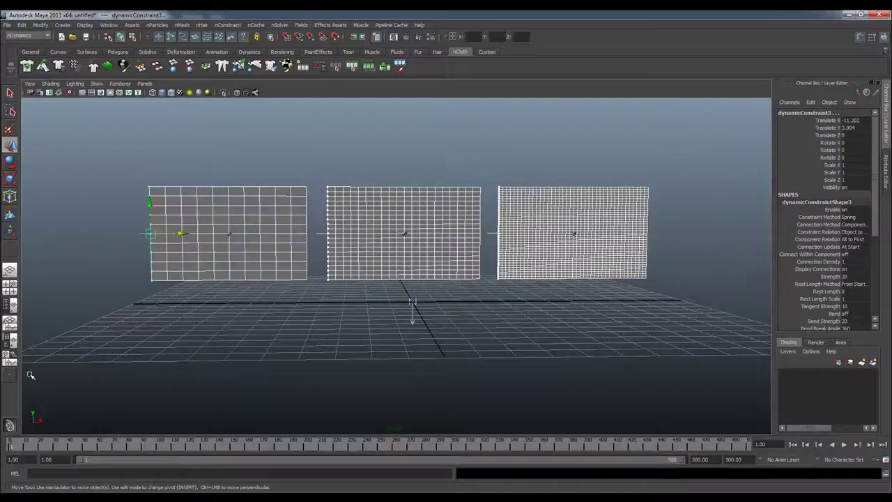
click(353, 68)
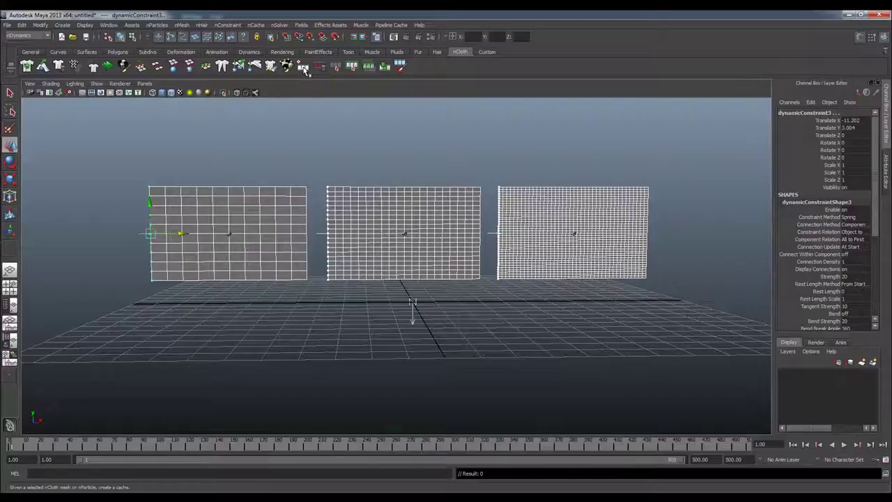
click(254, 25)
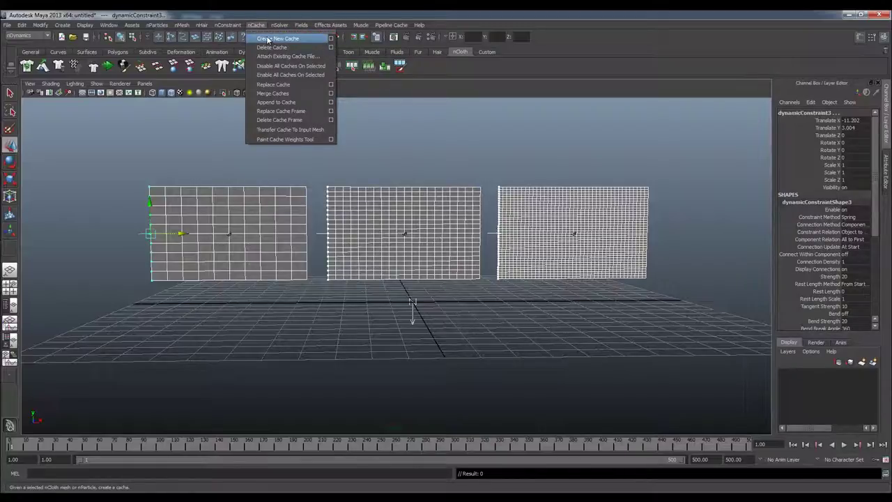
click(269, 39)
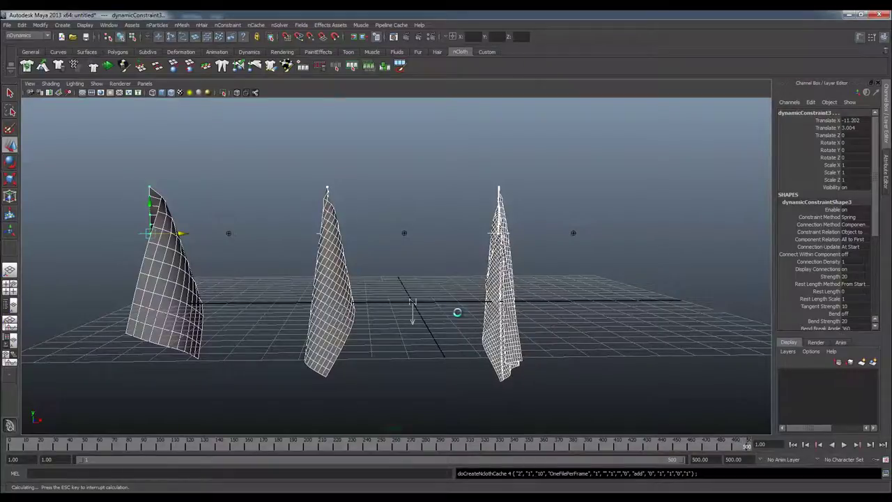
Play back the cached simulation of the three hanging cloths and stop it
click(845, 445)
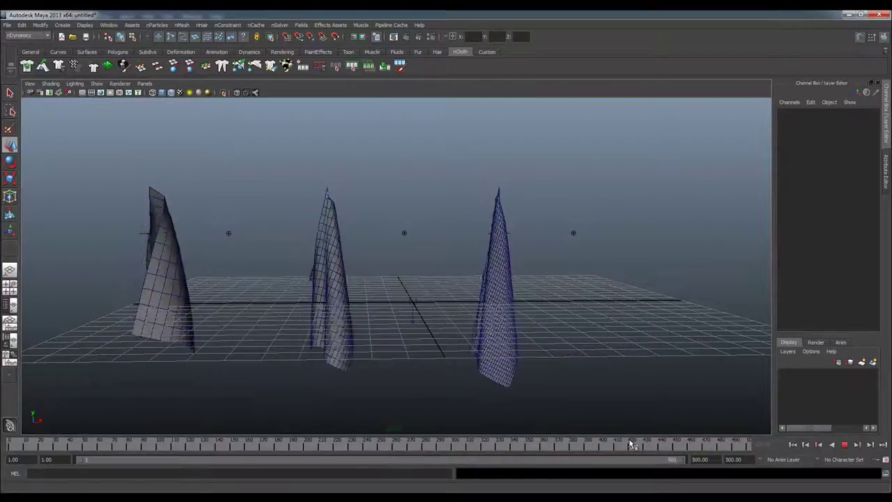
click(845, 444)
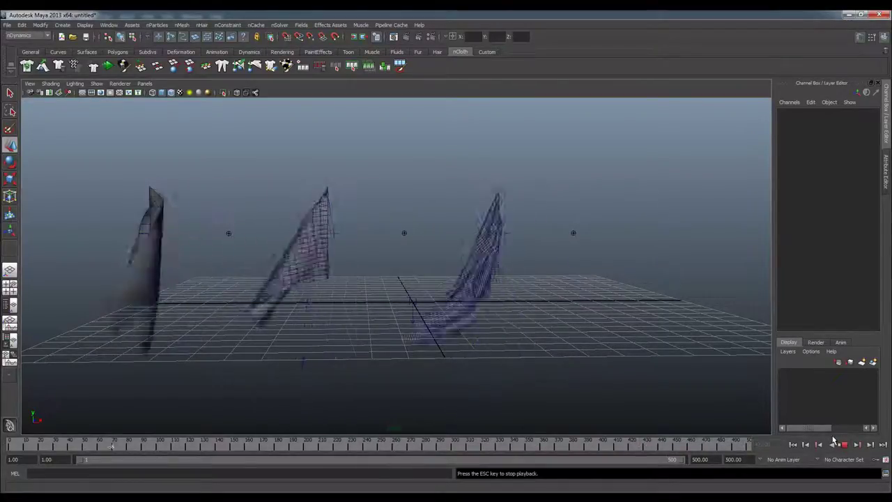
key(Escape)
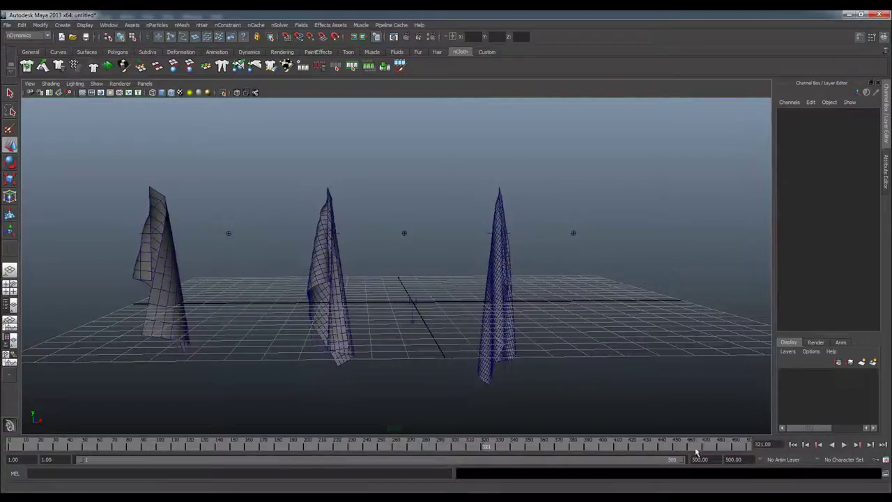
Set the time slider's playback speed to Real-time [24 fps] and save the preferences
click(887, 460)
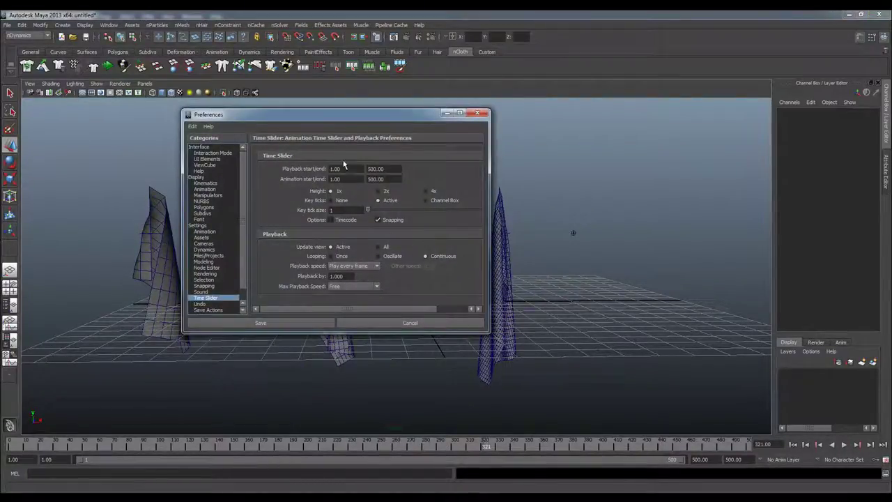
drag(352, 117, 364, 121)
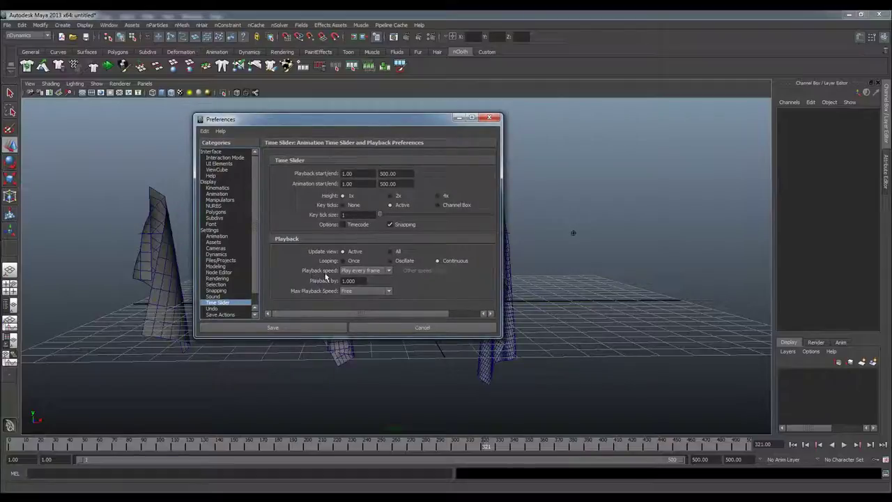
click(350, 272)
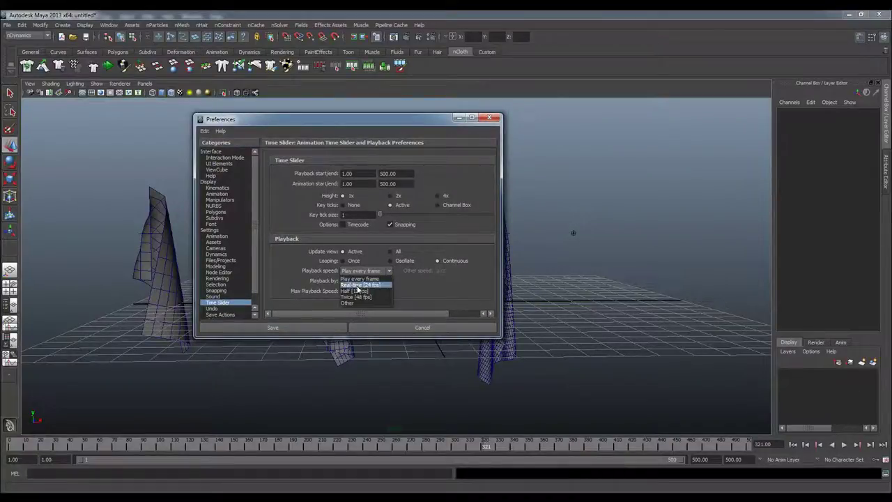
click(357, 285)
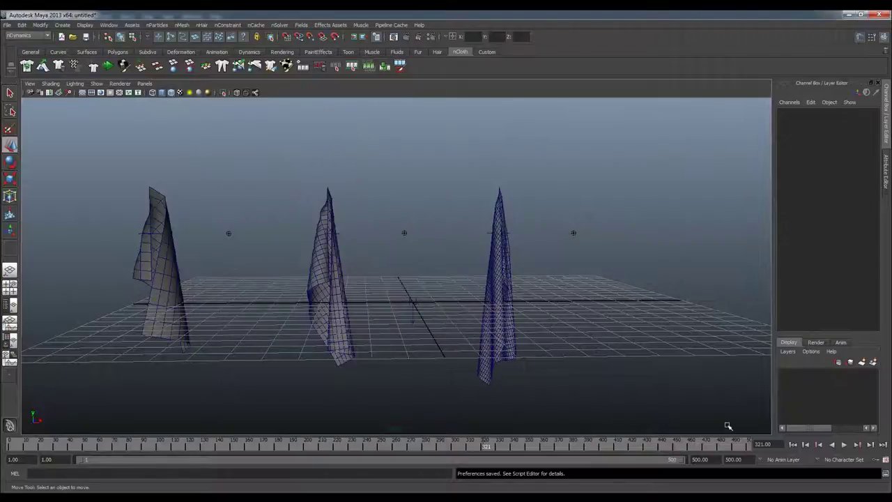
Play the cached cloths at the new speed to compare how they move, and return to the first frame
click(845, 446)
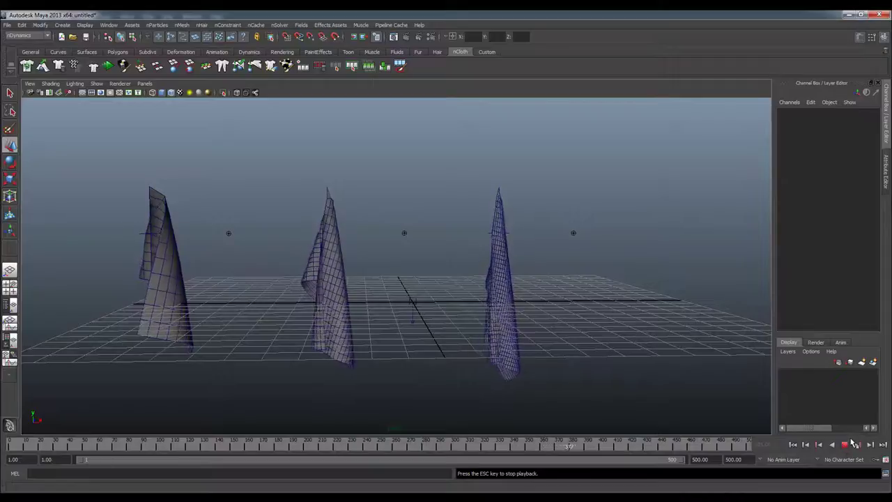
mouse_move(578, 305)
alt+mouse_down()
mouse_move(543, 320)
mouse_move(454, 314)
mouse_move(578, 313)
alt+mouse_up()
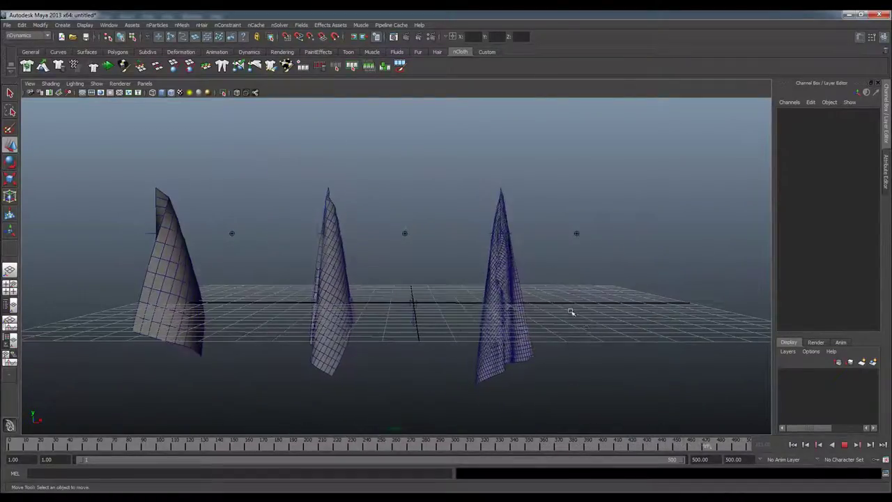
click(794, 445)
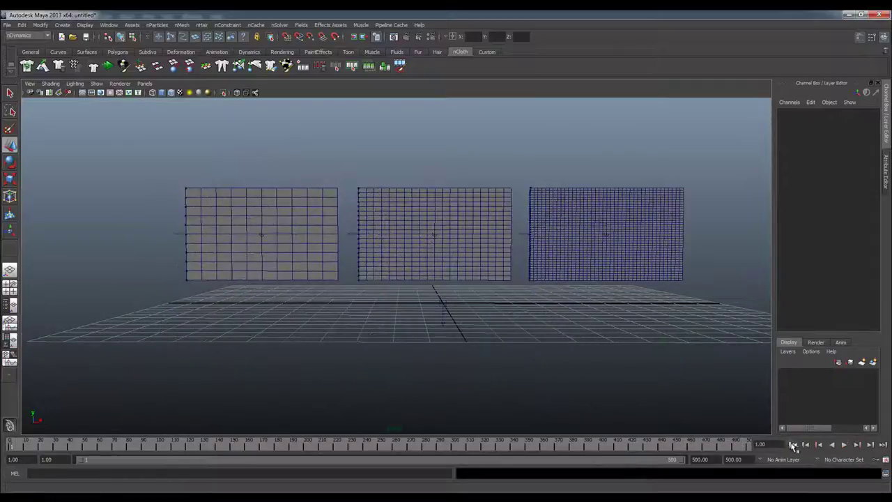
Assign a new Lambert material to all three planes
click(598, 258)
shift+click(442, 233)
shift+click(293, 223)
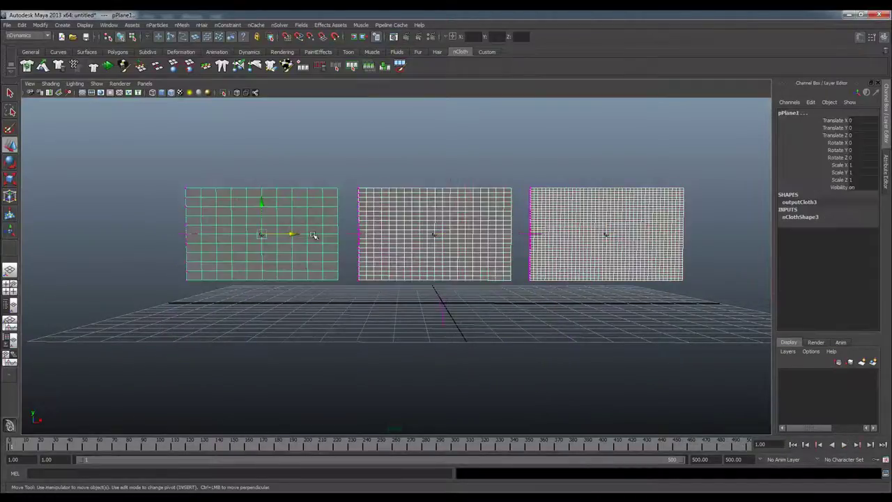
click(283, 51)
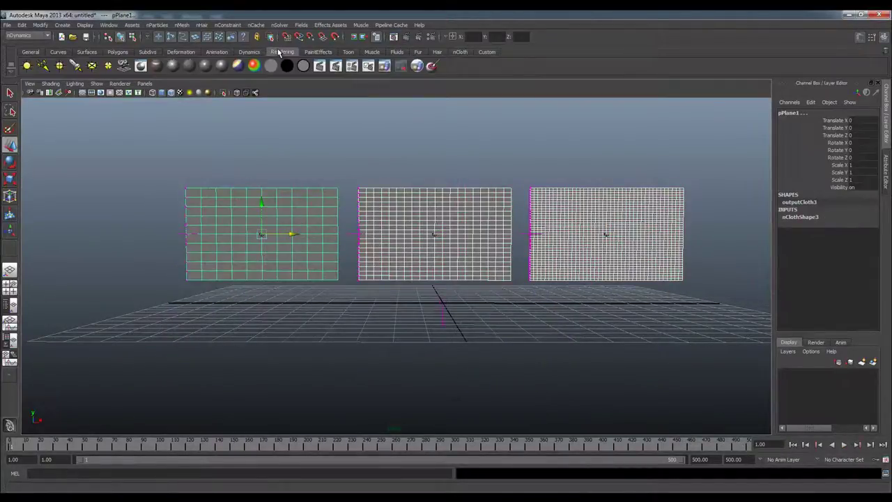
click(189, 67)
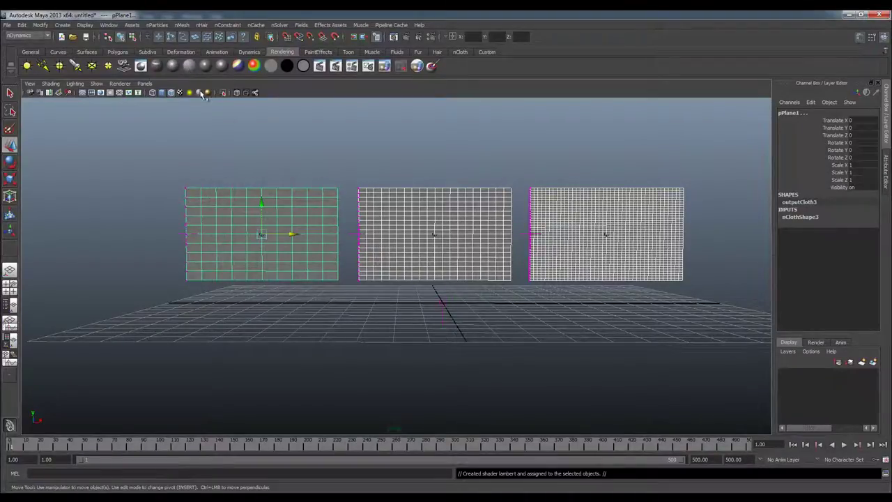
Open the Attribute Editor for the selected planes and browse its node tabs
key(ctrl+a)
click(876, 110)
click(876, 110)
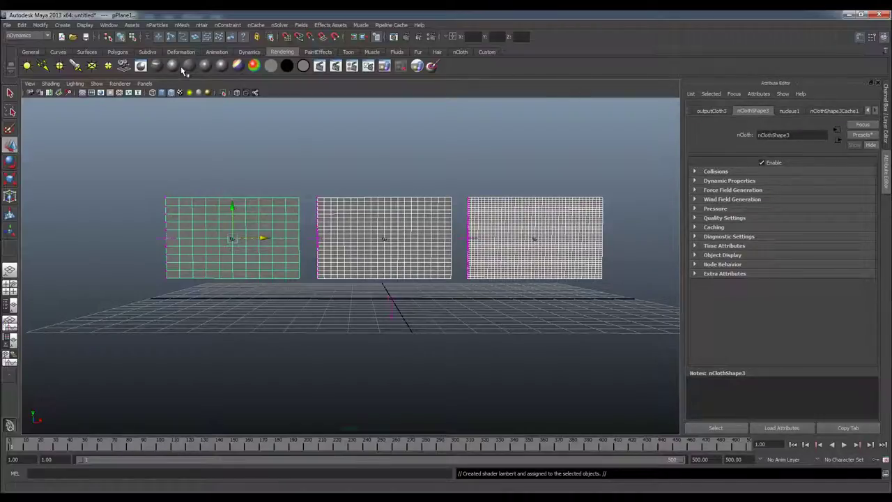
Try to reach the new material through the Hypershade
click(109, 25)
mouse_move(128, 60)
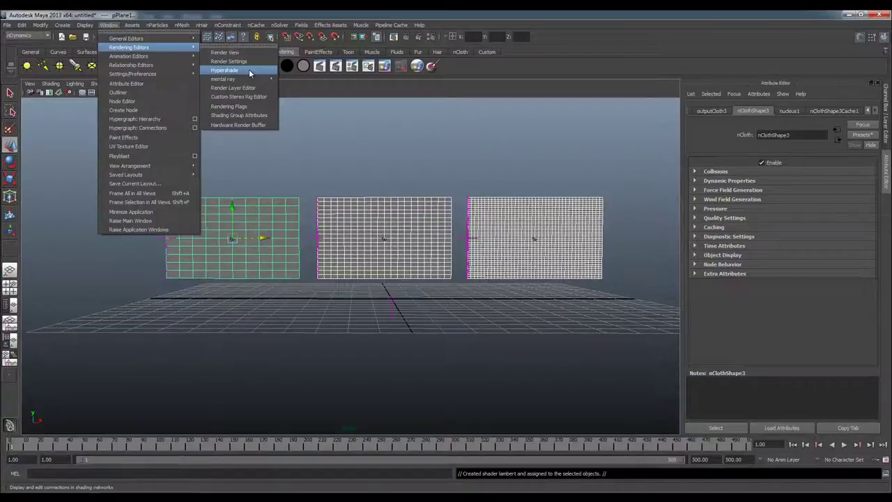
click(249, 71)
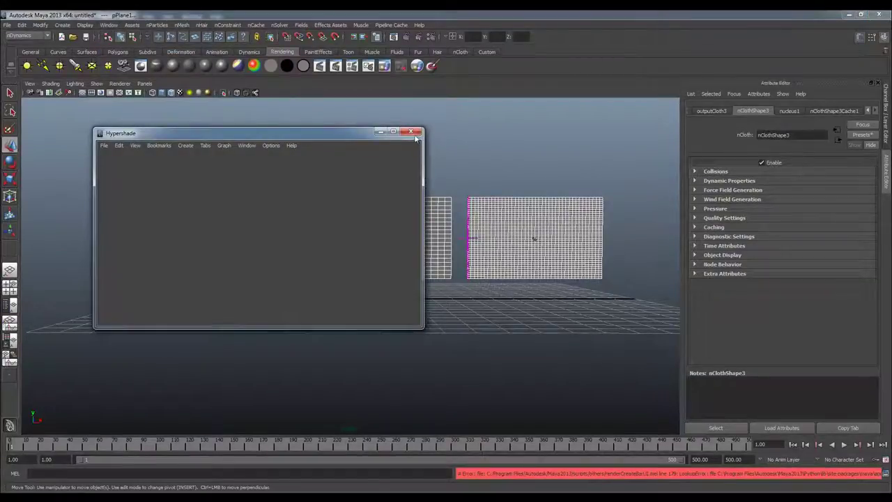
Reselect all three planes and assign a fresh Lambert material to them
alt+drag(484, 175, 494, 192)
click(526, 154)
click(524, 218)
shift+click(435, 213)
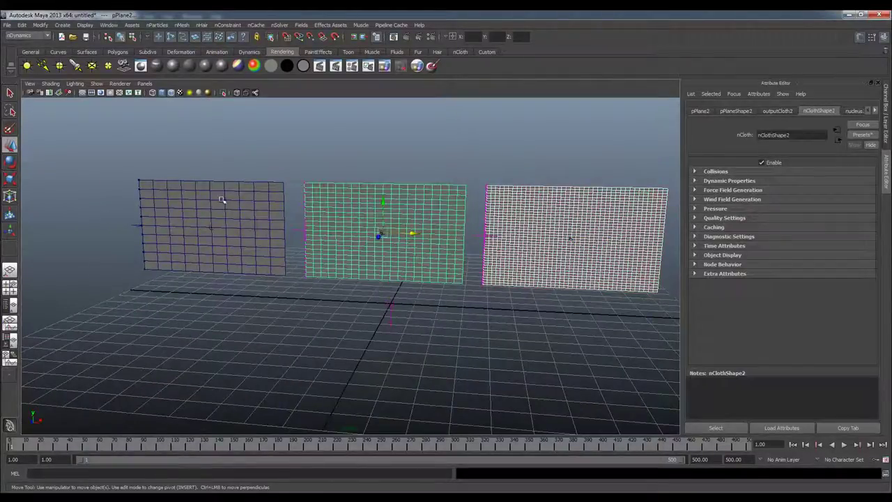
shift+click(221, 199)
click(188, 65)
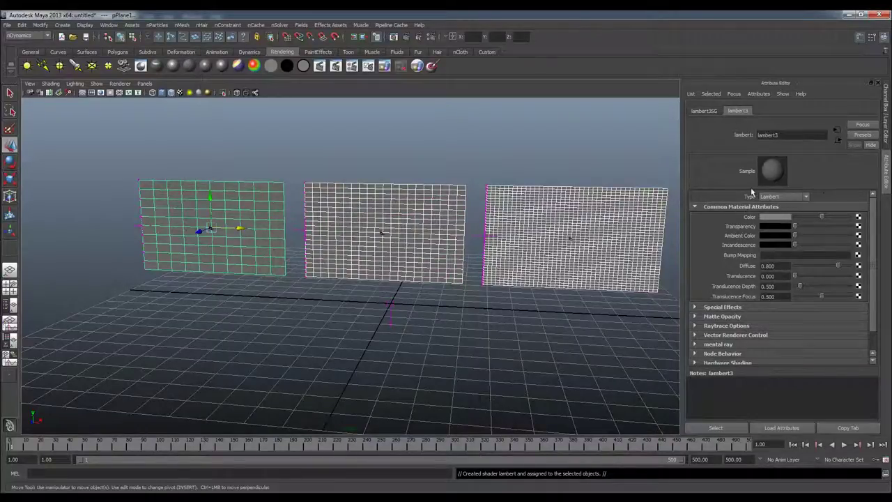
Try several palette colors for the planes' Lambert material and set its color to blue
click(771, 218)
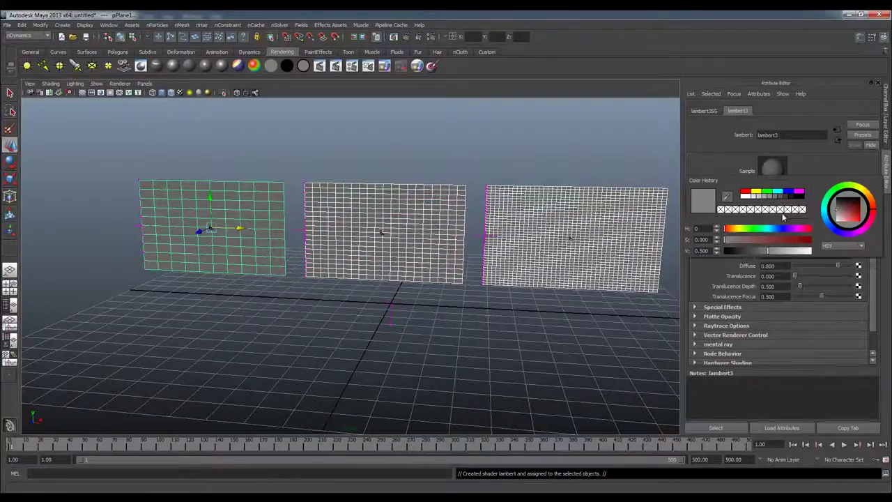
click(746, 191)
click(760, 192)
click(767, 191)
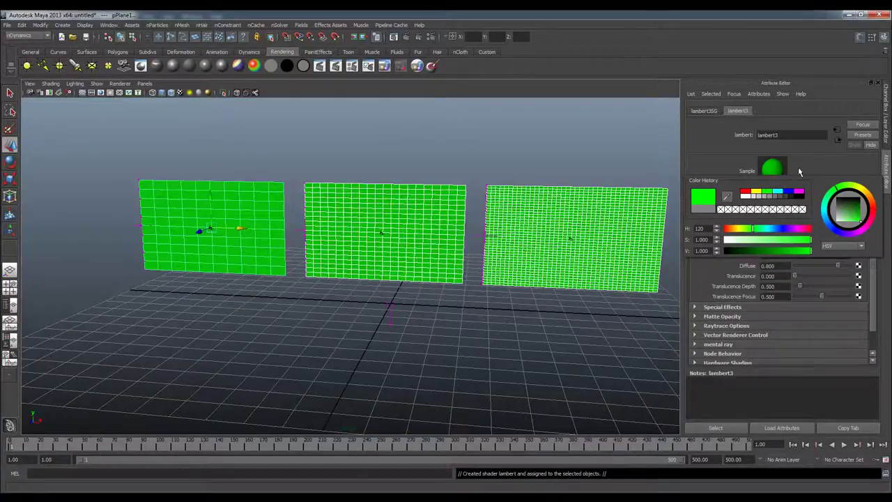
click(787, 193)
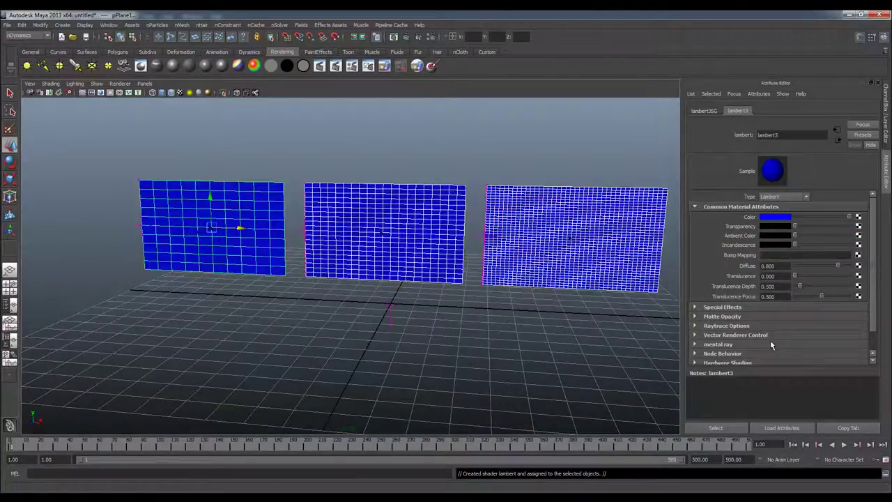
Clear the selection, play the blue cloths' cached simulation to compare their folds, and stop it
click(517, 161)
alt+drag(517, 162, 479, 175)
click(845, 445)
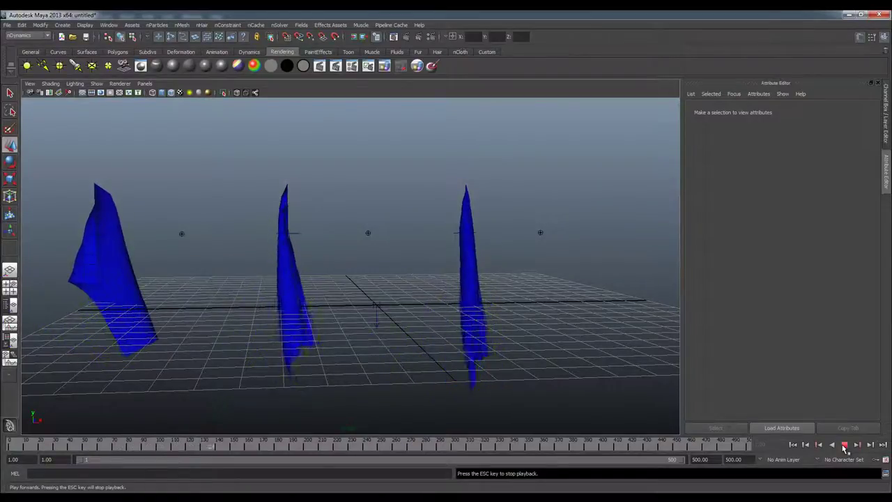
click(847, 446)
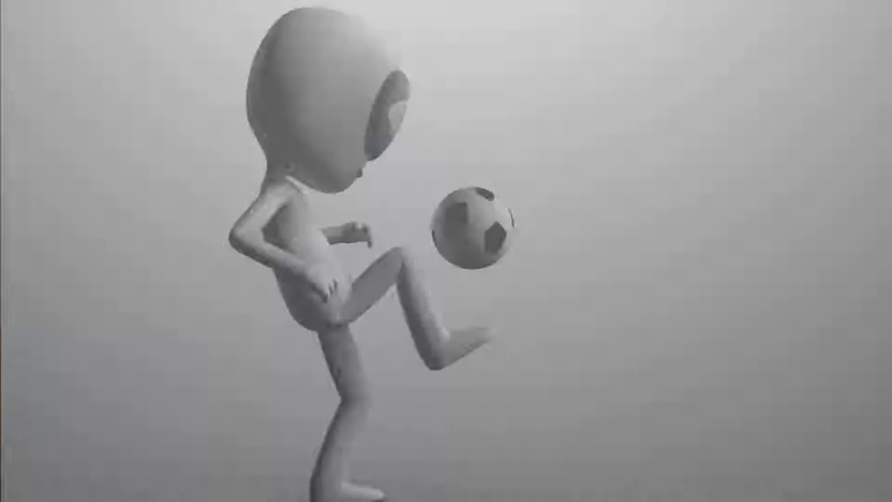